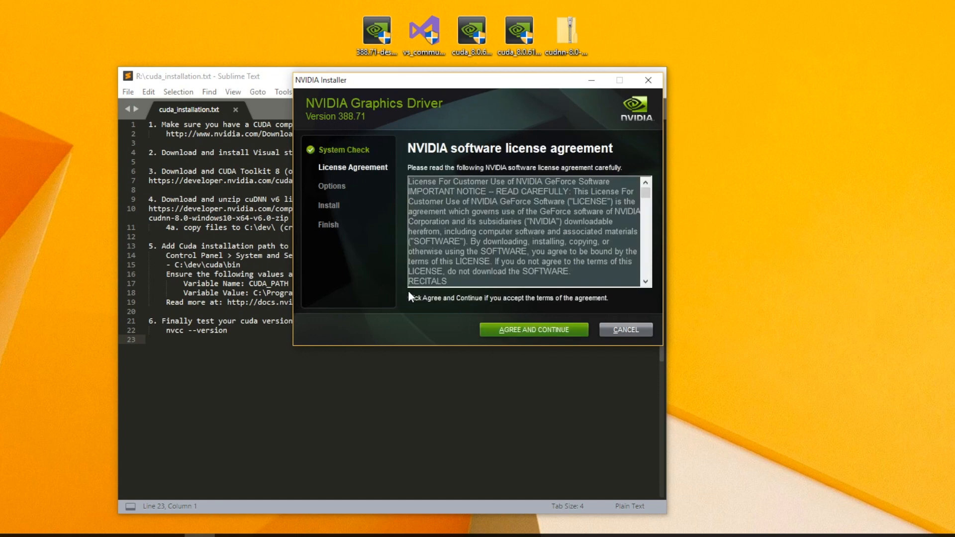
# Step: Accept the NVIDIA Graphics Driver 388.71 license agreement and start the Express installation
pyautogui.click(550, 331)
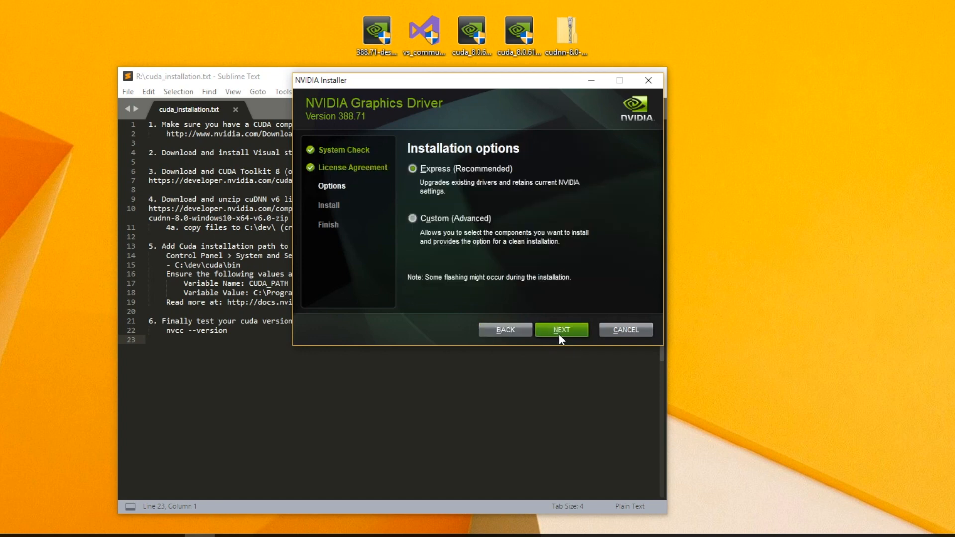
pyautogui.click(555, 330)
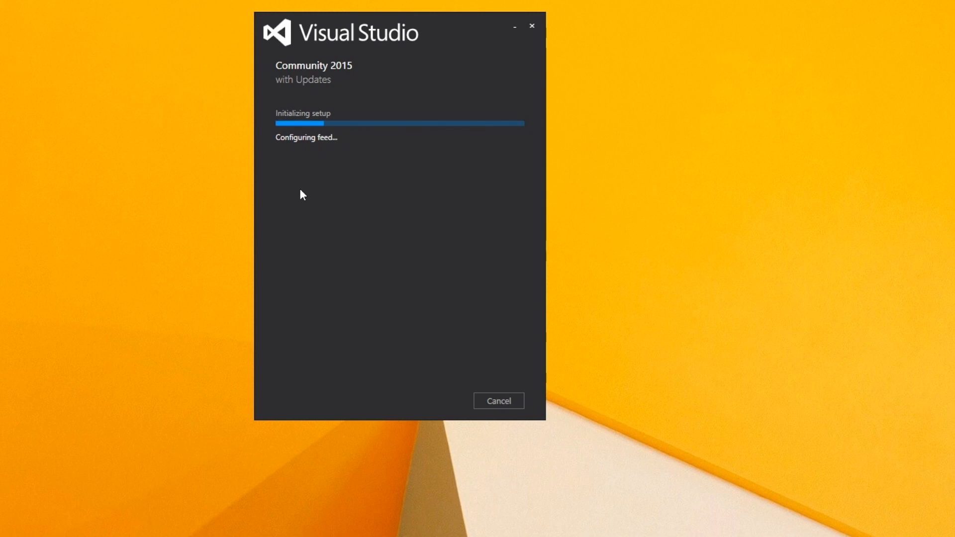
# Step: Install Visual Studio Community 2015 with administrator approval and close its setup without launching the program
pyautogui.click(500, 400)
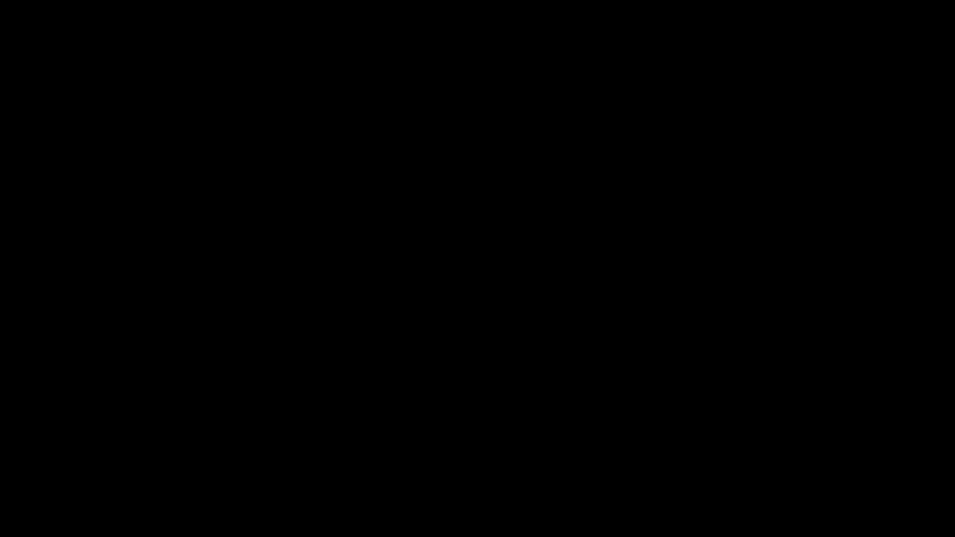
pyautogui.click(342, 309)
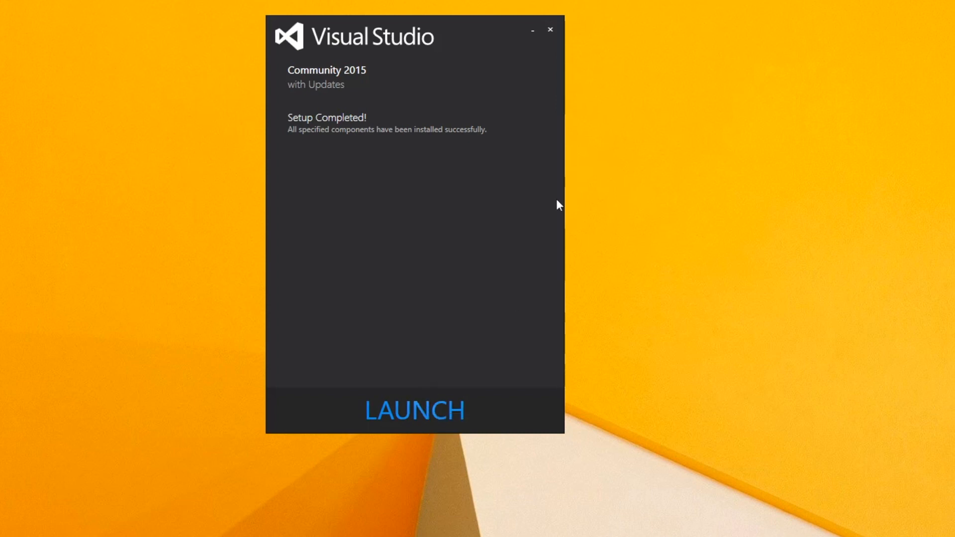
pyautogui.click(549, 31)
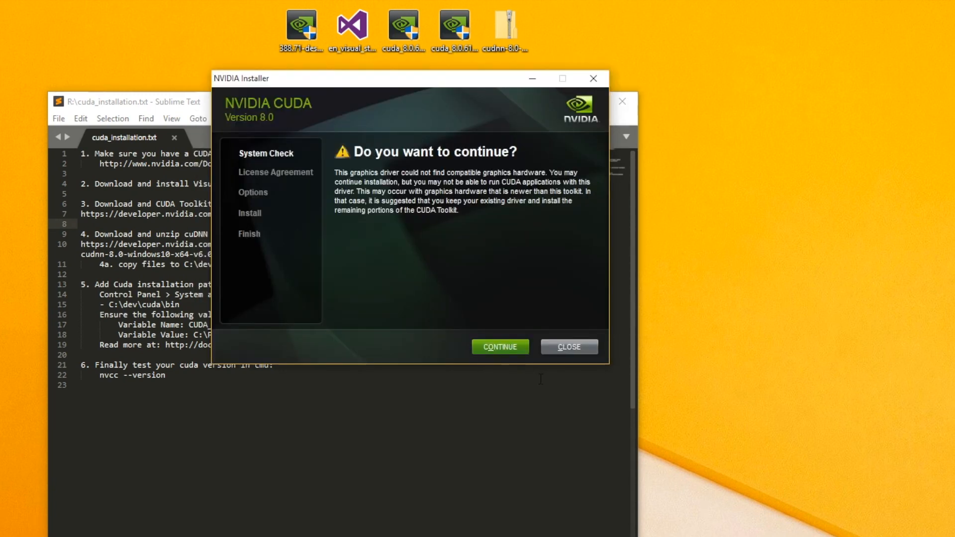
# Step: Continue the CUDA 8.0 installation past the system check, then run the CUDA 8.0.61.2 patch installer and accept its license
pyautogui.click(503, 347)
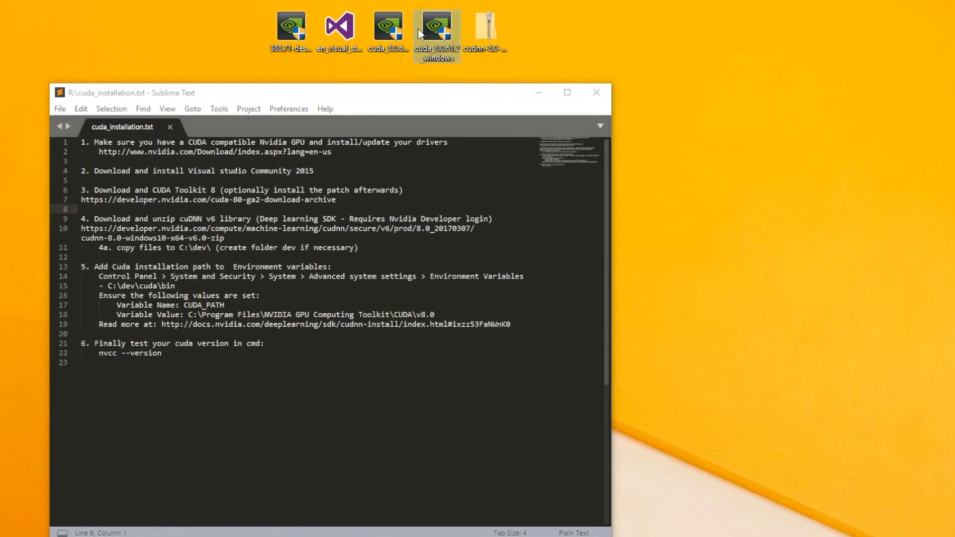
pyautogui.doubleClick(433, 27)
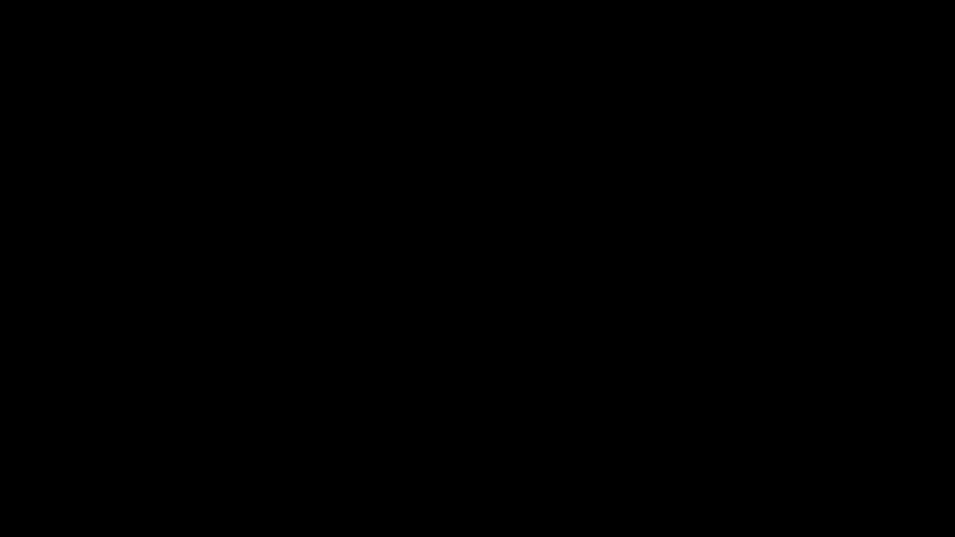
pyautogui.click(362, 241)
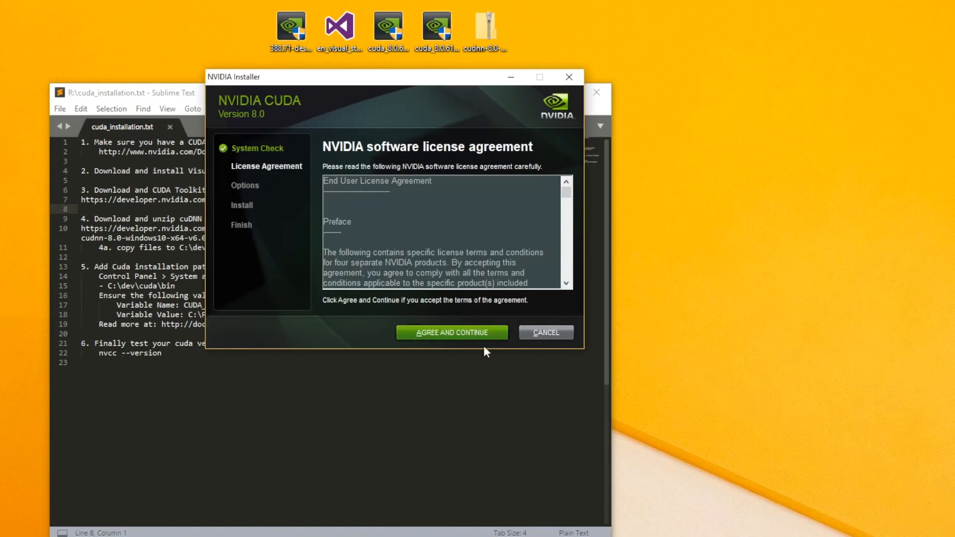
pyautogui.click(465, 332)
pyautogui.click(483, 331)
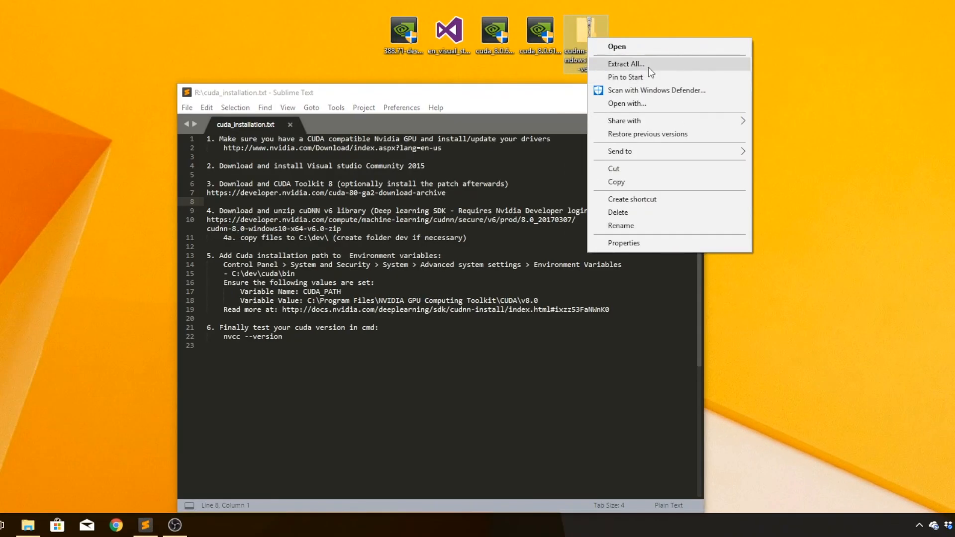
# Step: Extract the cuDNN 8.0 Windows 10 x64 v6.0 archive to the proposed desktop folder and copy the extracted cuda folder
pyautogui.click(647, 65)
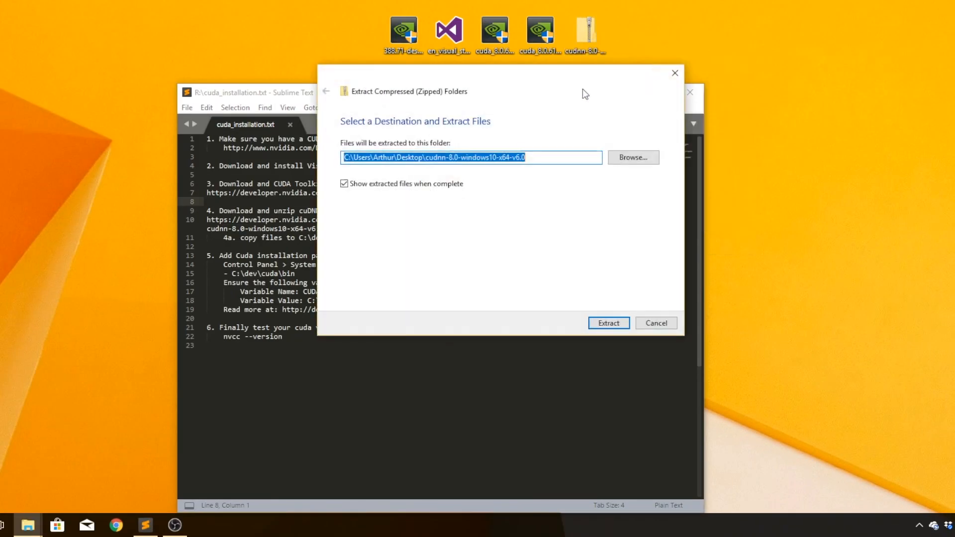
pyautogui.click(611, 324)
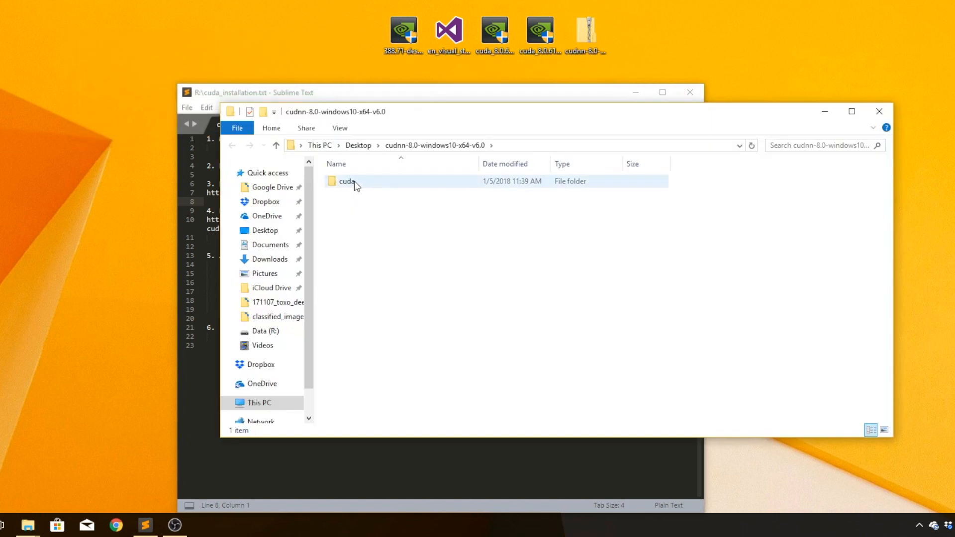
pyautogui.click(354, 181)
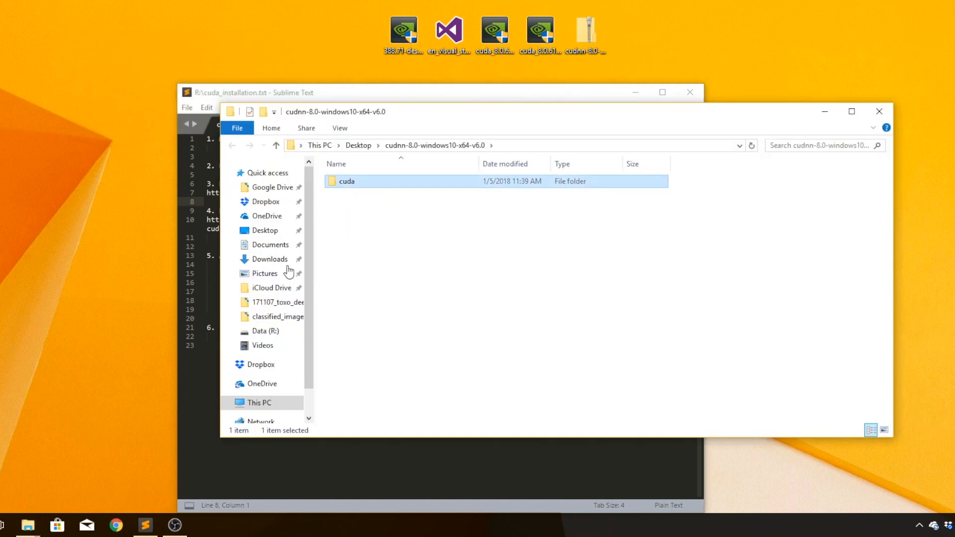
# Step: Create a folder named dev in the root of Local Disk (C:) and open it
pyautogui.click(266, 403)
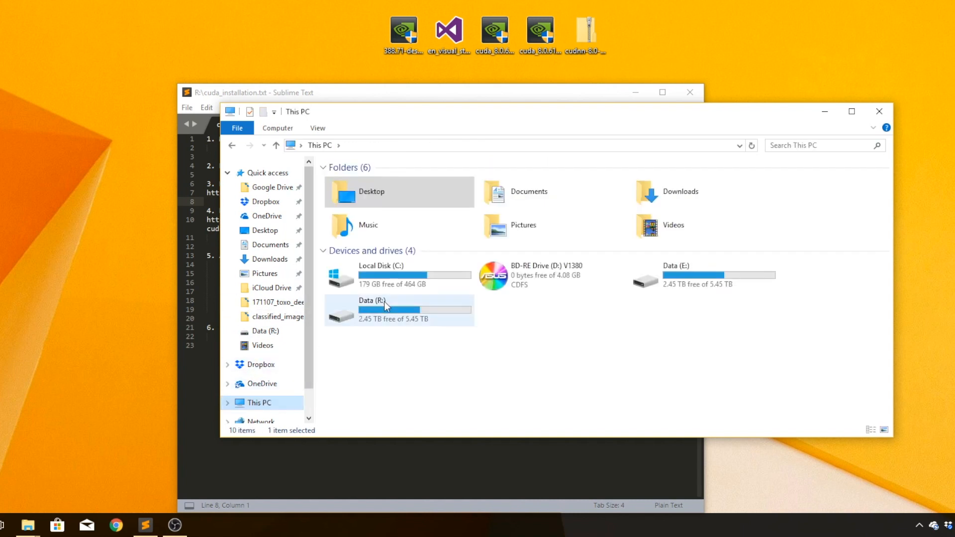
pyautogui.doubleClick(378, 285)
pyautogui.rightClick(383, 396)
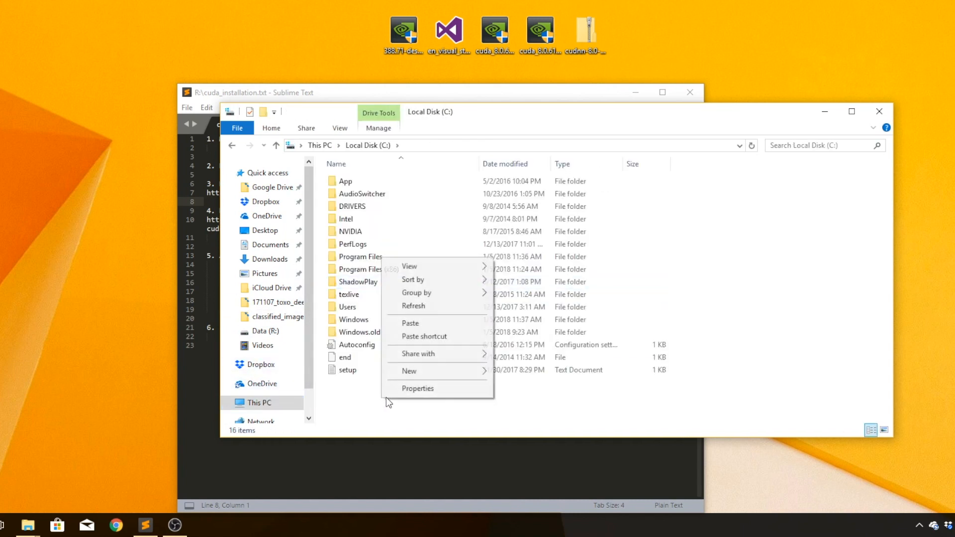
pyautogui.click(502, 371)
pyautogui.write('dev')
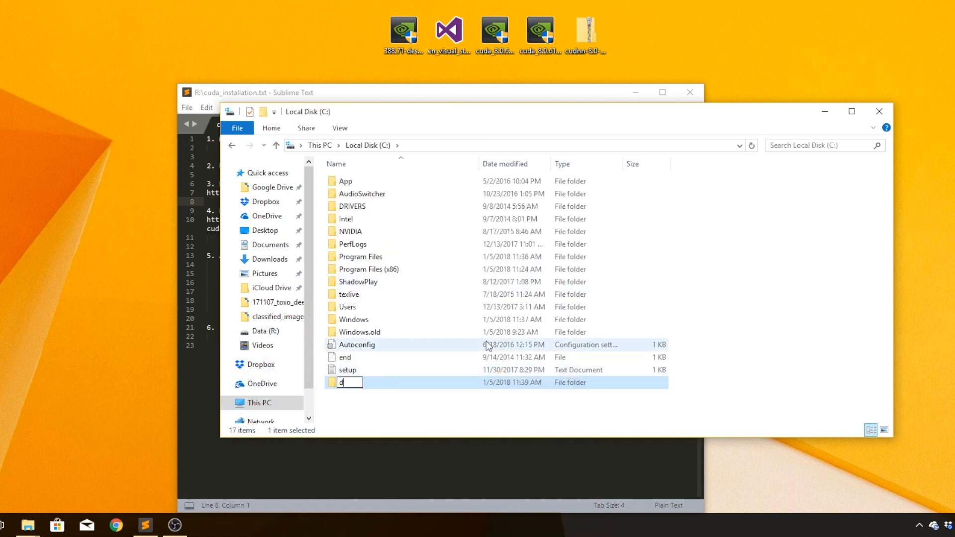
pyautogui.press('Return')
pyautogui.press('Return')
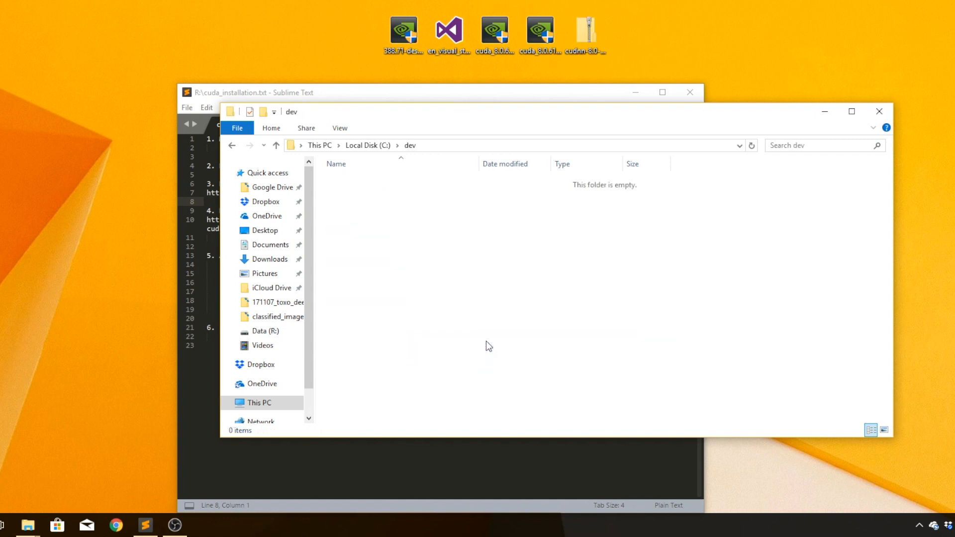
# Step: Paste the cuda folder into C:\dev and open it
pyautogui.hotkey('ctrl', 'v')
pyautogui.doubleClick(350, 183)
pyautogui.click(345, 182)
pyautogui.click(347, 206)
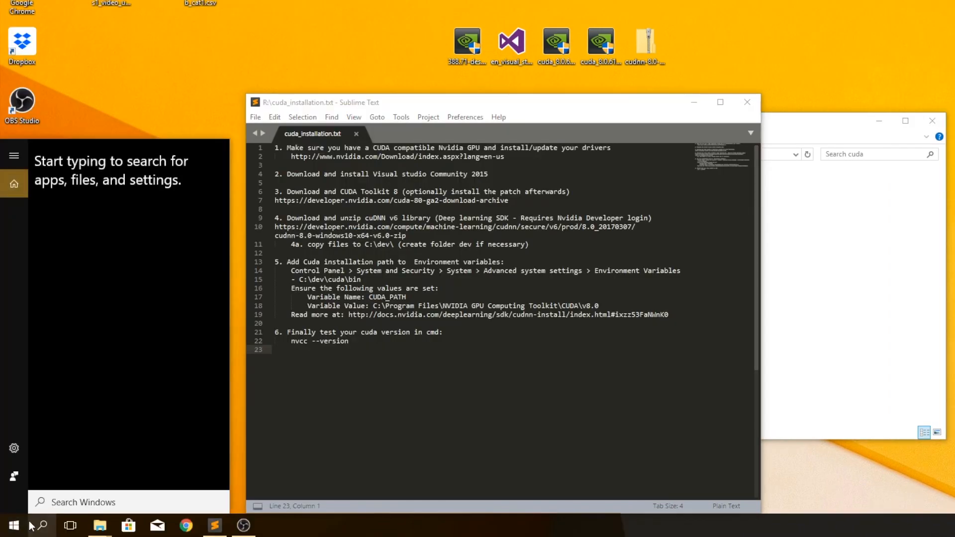
# Step: Open the Environment Variables dialog through the Control Panel's advanced system settings
pyautogui.write('sys')
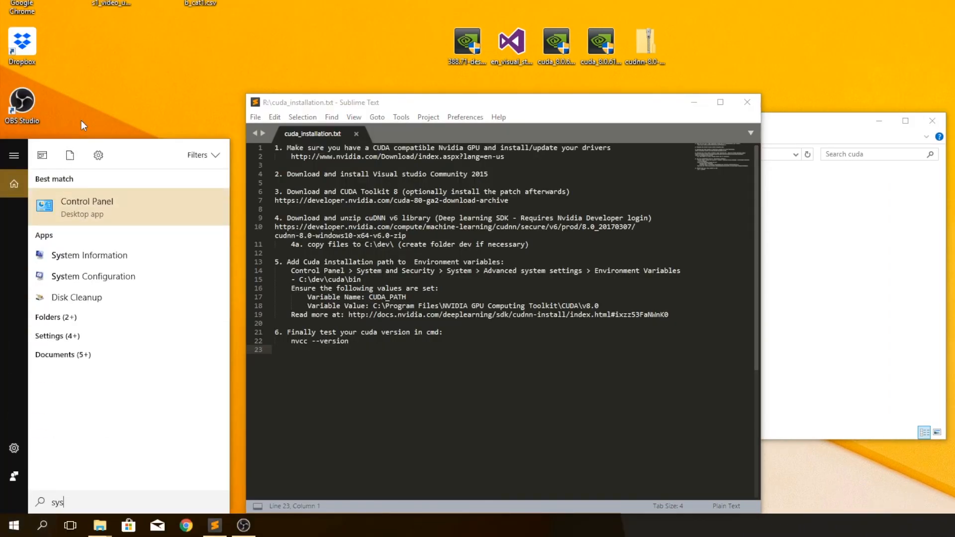
pyautogui.click(75, 217)
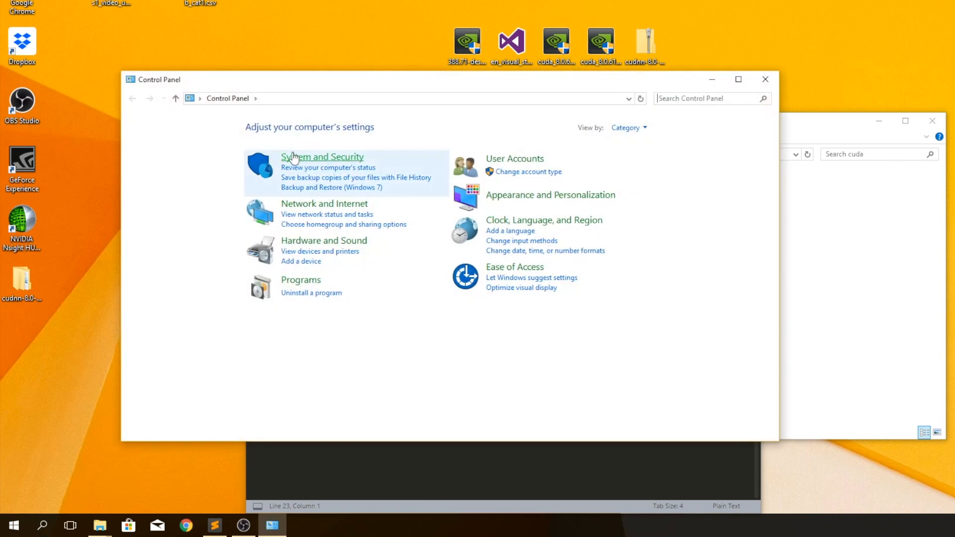
pyautogui.click(299, 158)
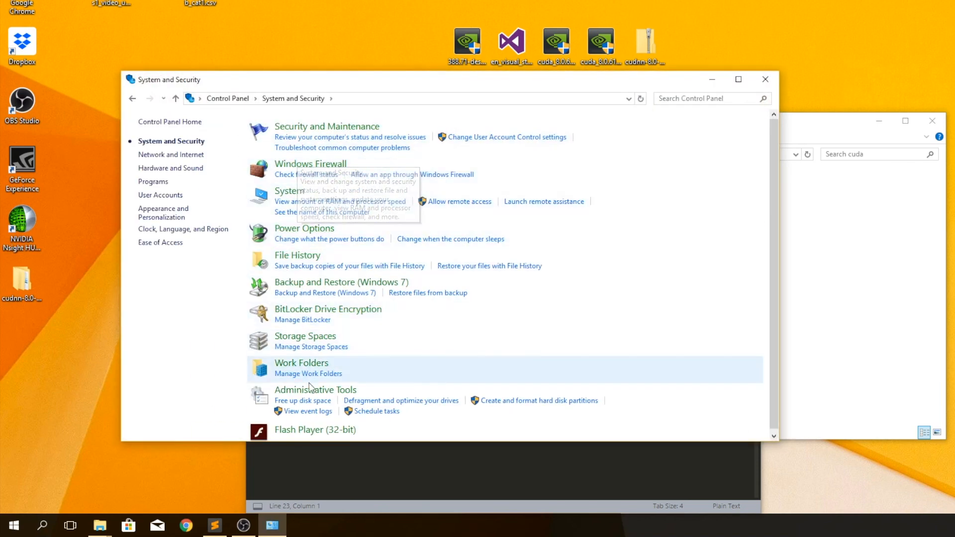
pyautogui.click(291, 201)
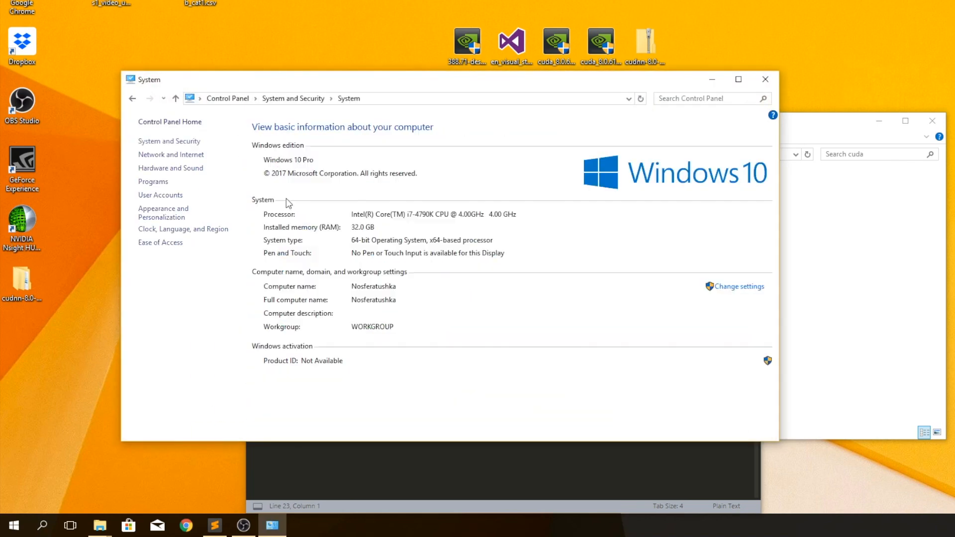
pyautogui.click(185, 187)
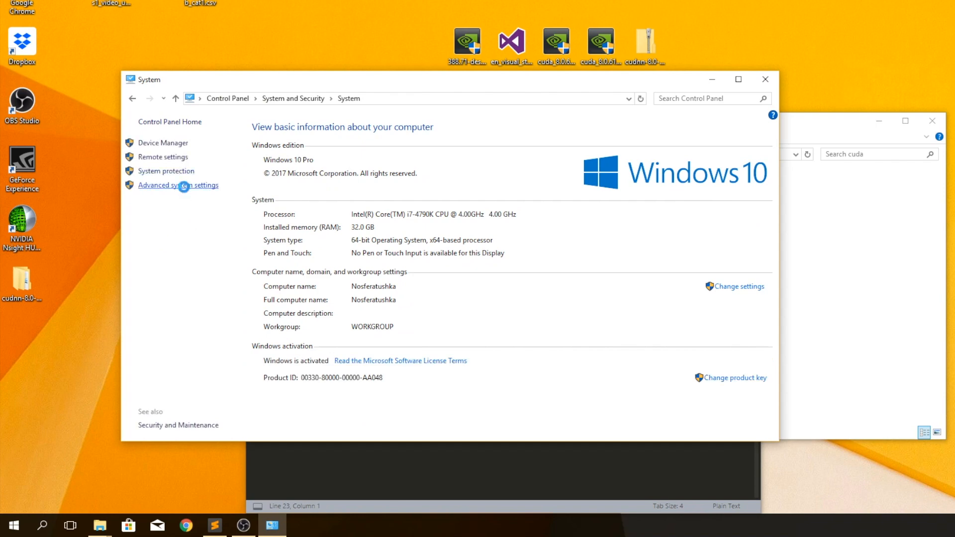
pyautogui.click(319, 272)
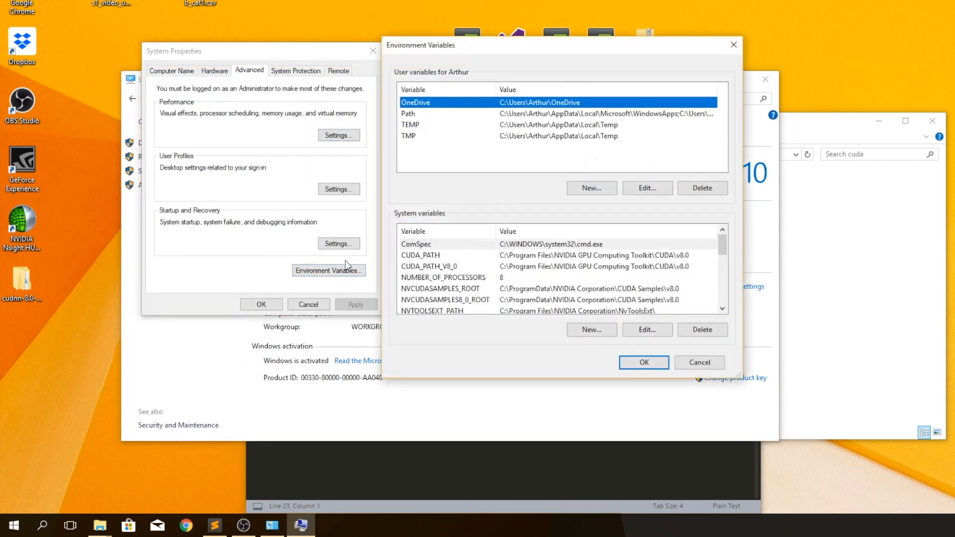
# Step: Add C:\dev\cuda and C:\dev\cuda\lib as new entries in the user Path variable
pyautogui.click(520, 116)
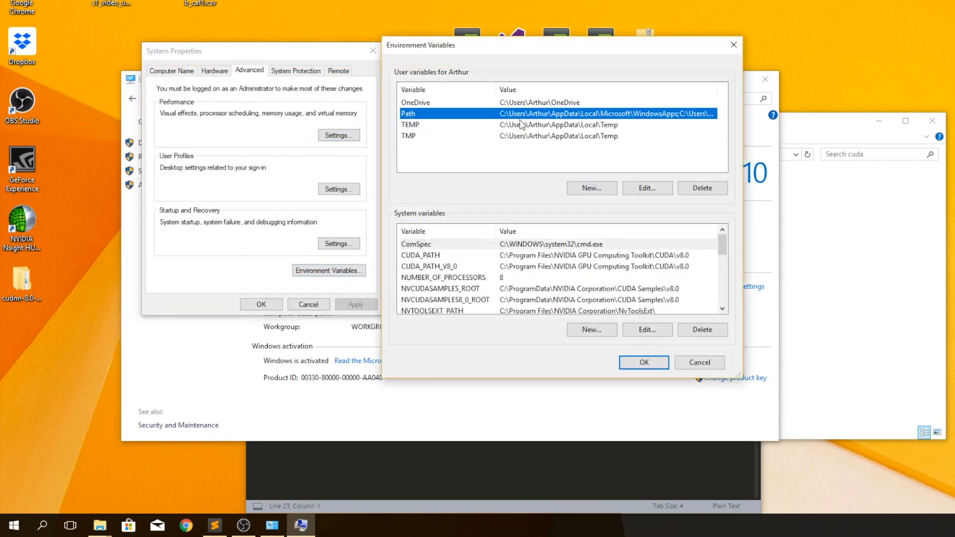
pyautogui.click(646, 188)
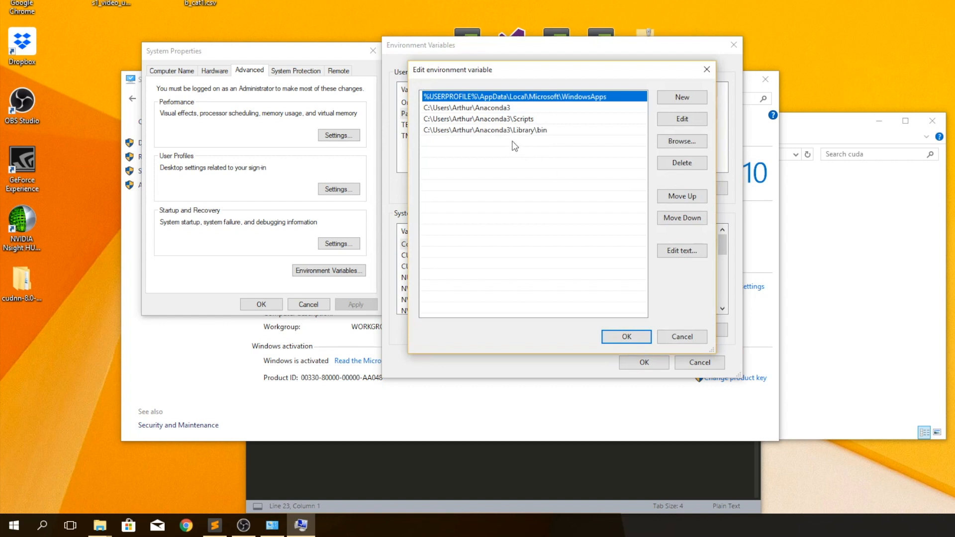
pyautogui.click(699, 97)
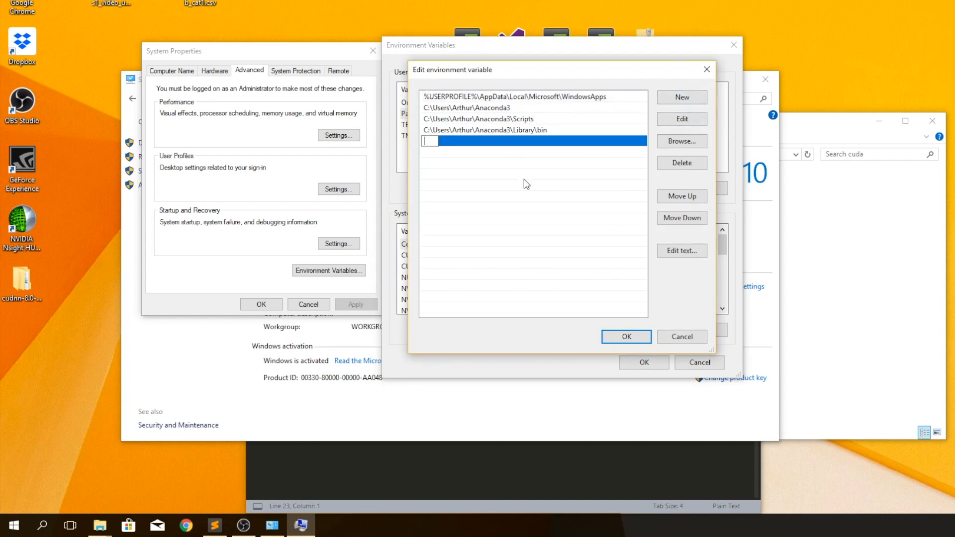
pyautogui.write('C:\\dev\\cuda')
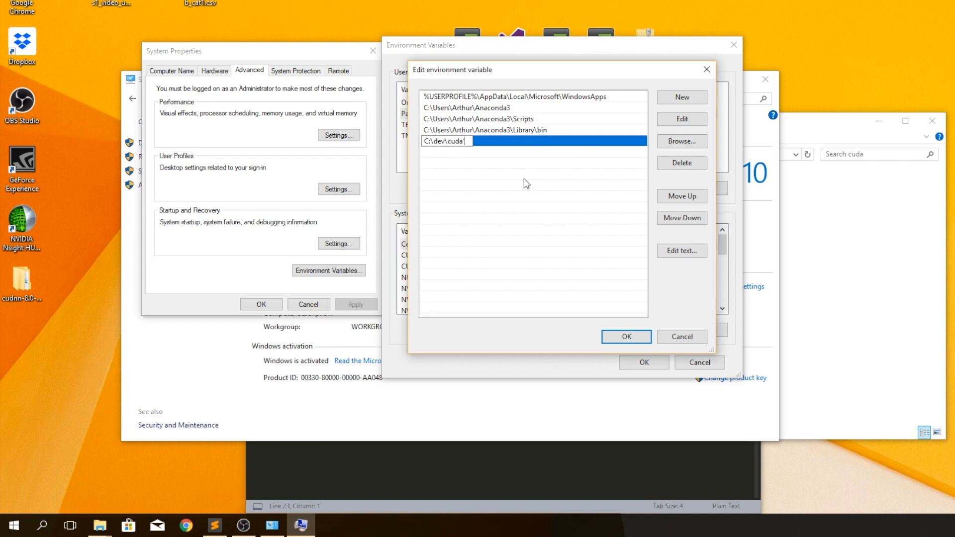
pyautogui.write("'L")
pyautogui.press('BackSpace')
pyautogui.press('BackSpace')
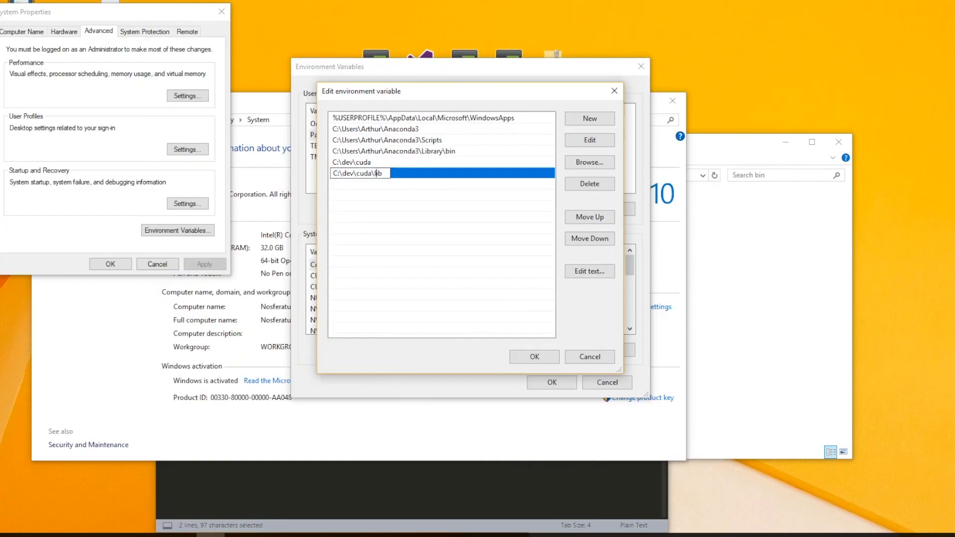
pyautogui.press('Return')
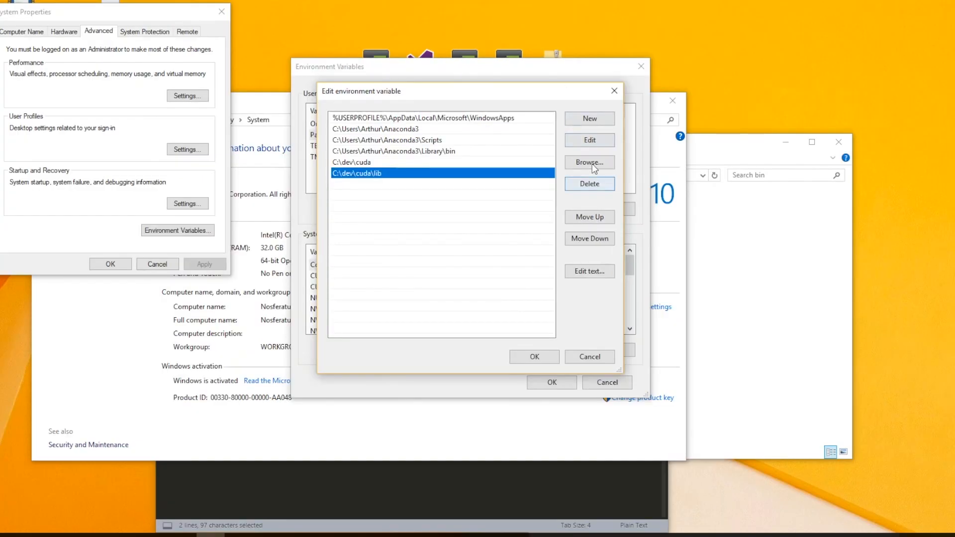
# Step: Add C:\dev\cuda\bin to the user Path variable and save the environment variables and system properties
pyautogui.click(576, 121)
pyautogui.write('C:\\dev\\cuda\\bin')
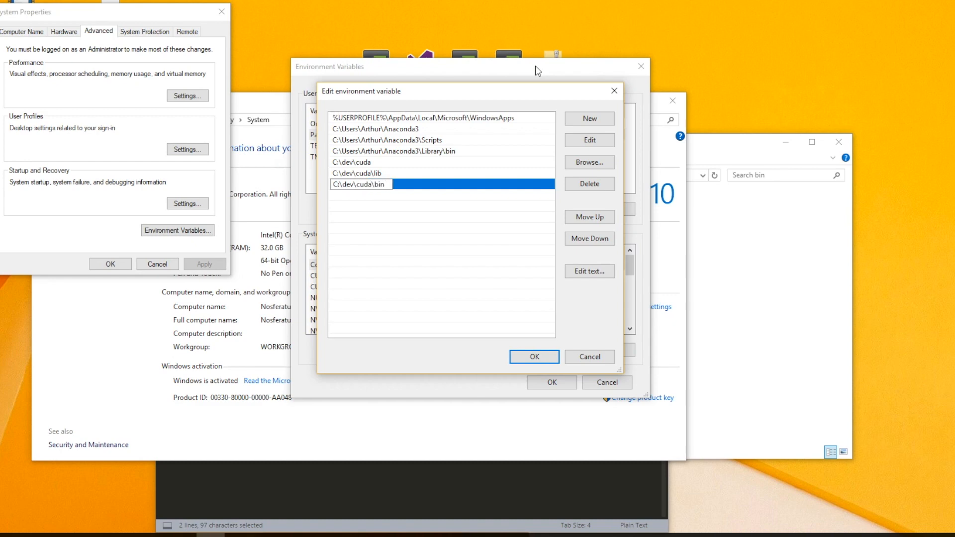
pyautogui.press('Return')
pyautogui.click(534, 357)
pyautogui.click(552, 382)
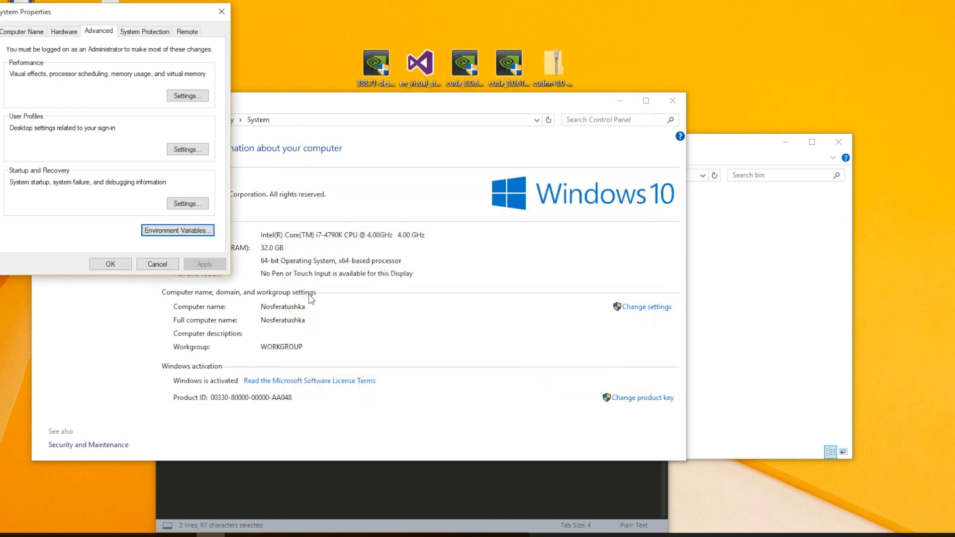
pyautogui.click(110, 264)
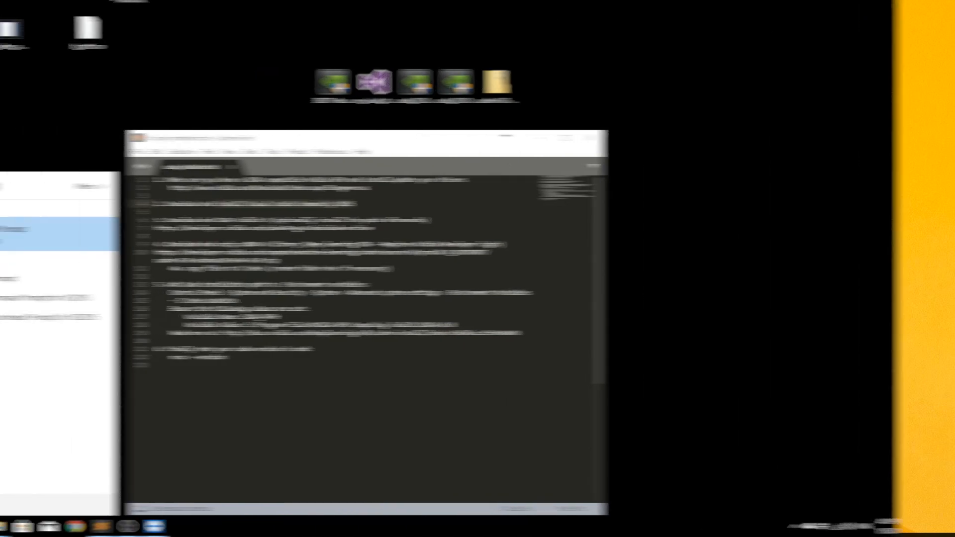
# Step: Open the Command Prompt and check the CUDA compiler version with nvcc --version
pyautogui.press('Return')
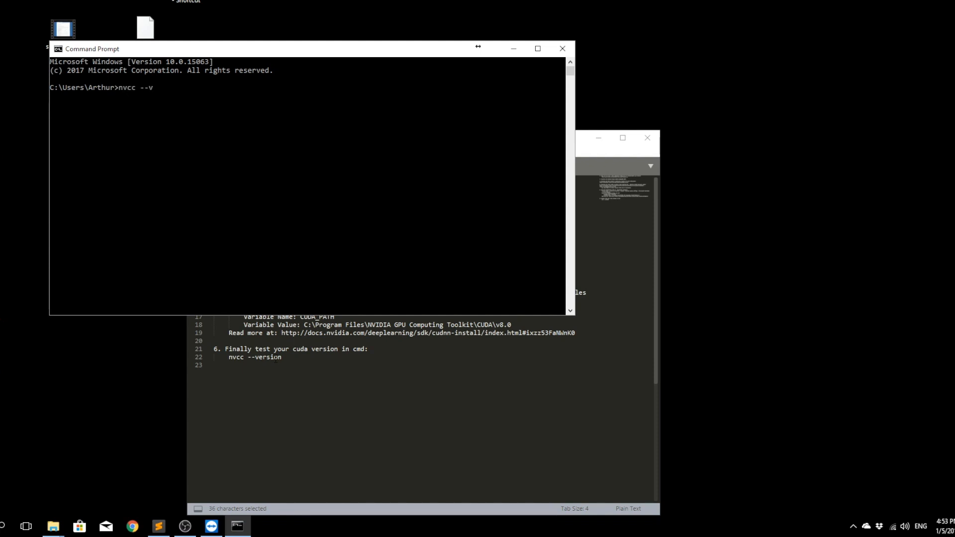
pyautogui.press('Return')
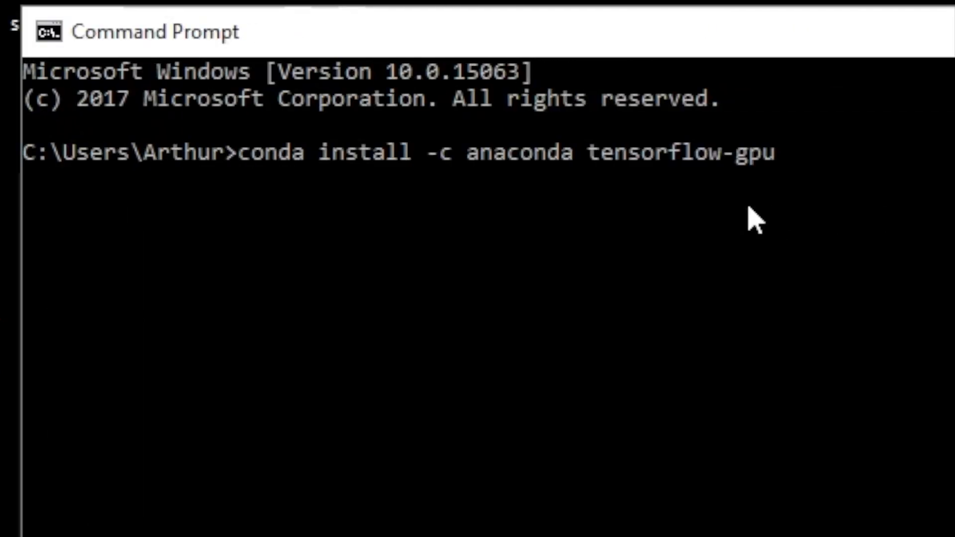
# Step: Install TensorFlow with conda install -c anaconda tensorflow-gpu and agree to the package changes
pyautogui.press('BackSpace')
pyautogui.press('Return')
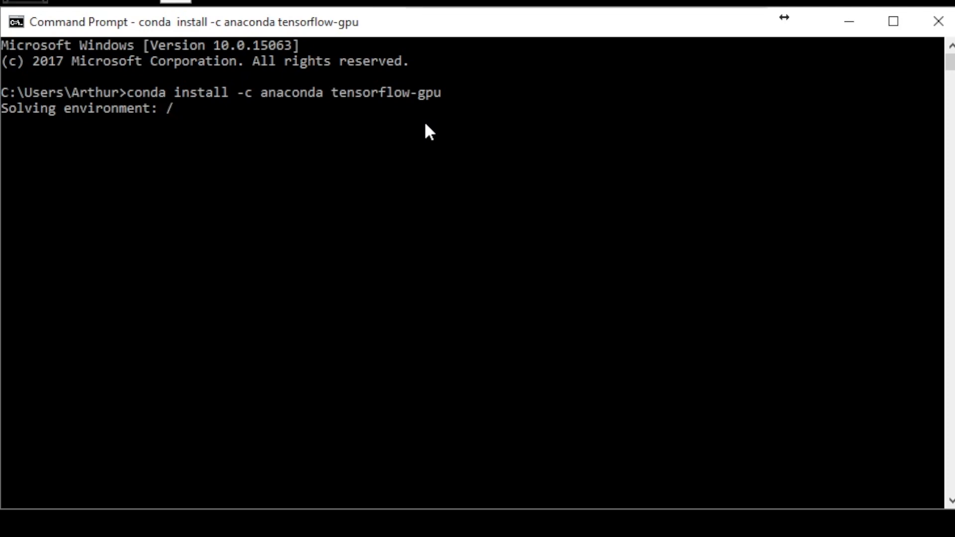
pyautogui.write('y')
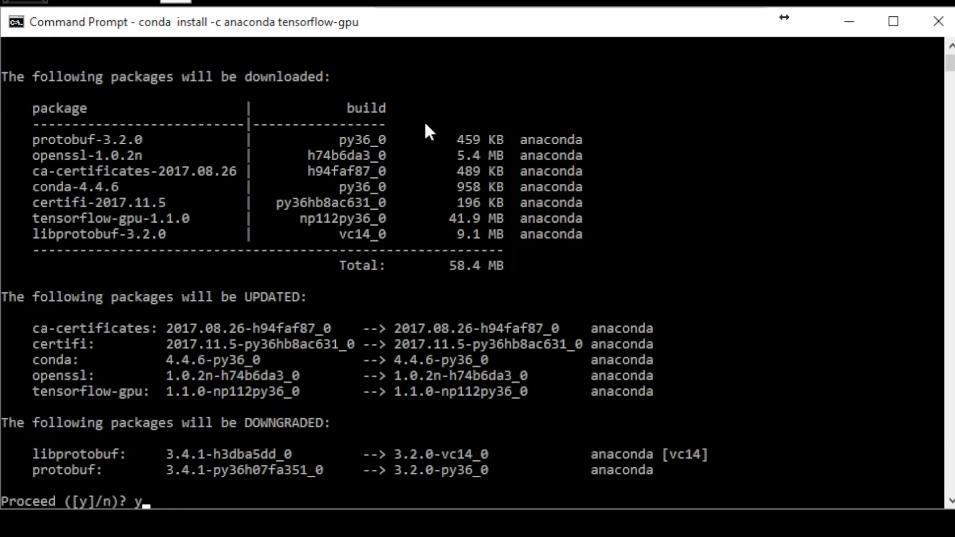
pyautogui.press('Return')
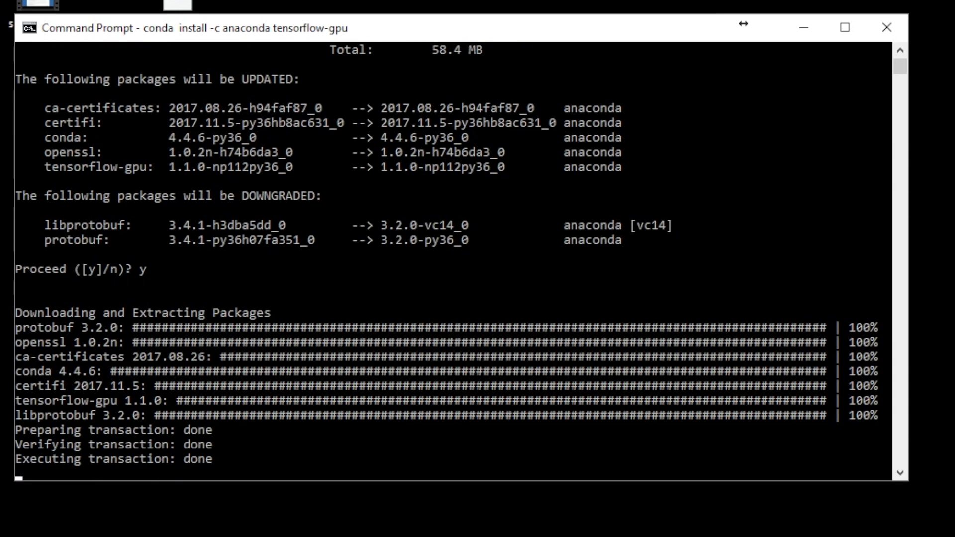
# Step: Start Python in the Command Prompt and enter the statement import tensorflow
pyautogui.write('python')
pyautogui.press('Return')
pyautogui.write('impor')
pyautogui.write('t tensorflow')
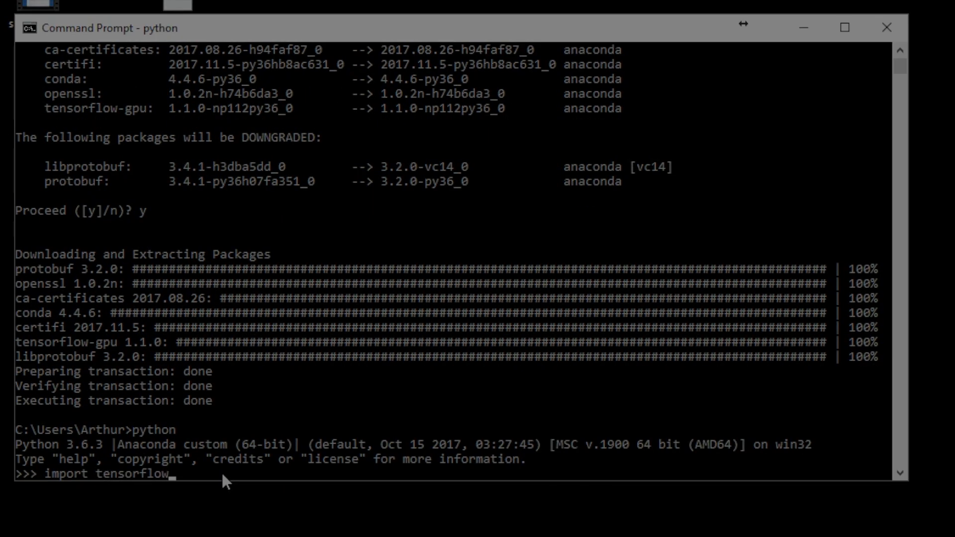